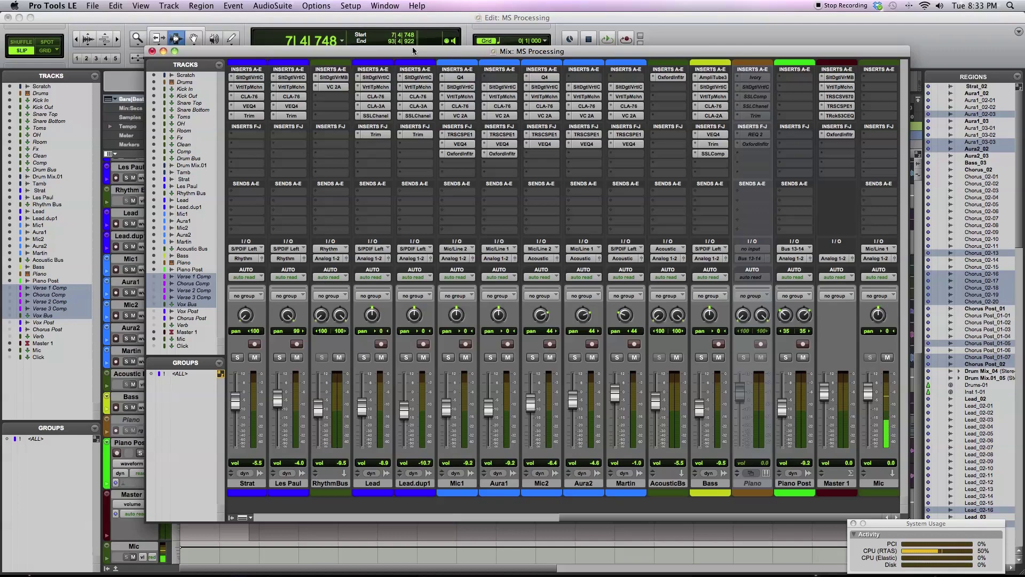
Open the TRckS3CEQ Classic EQ plug-in from the Master 1 channel strip
click(843, 115)
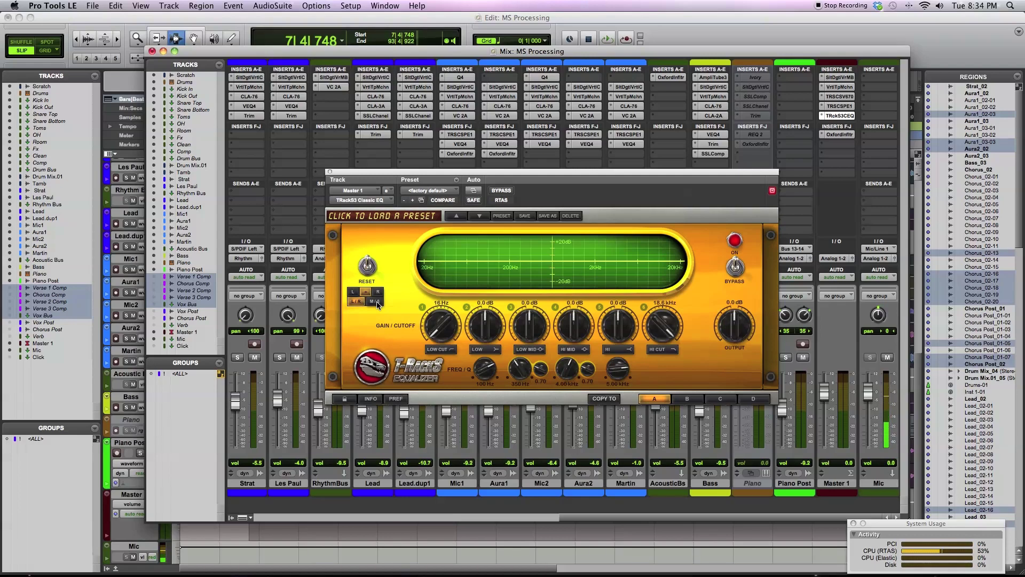
key(space)
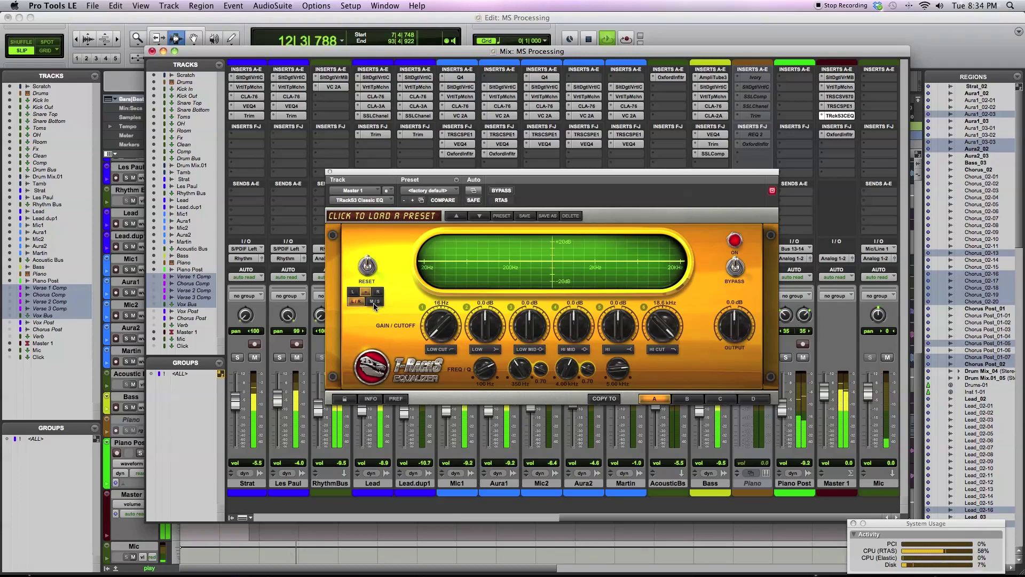
key(space)
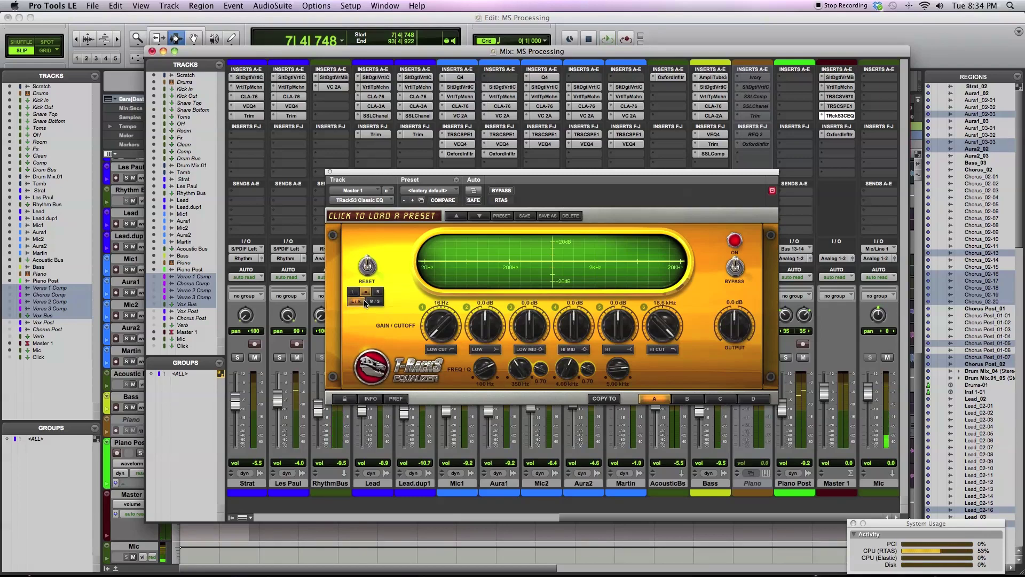
Link the channels, boost the low band 7 dB, and raise the low cut to 461 Hz. Then select L and R
click(366, 295)
drag(499, 346, 514, 319)
mouse_move(447, 346)
mouse_down()
mouse_move(445, 301)
mouse_move(445, 361)
mouse_up()
click(474, 351)
click(354, 292)
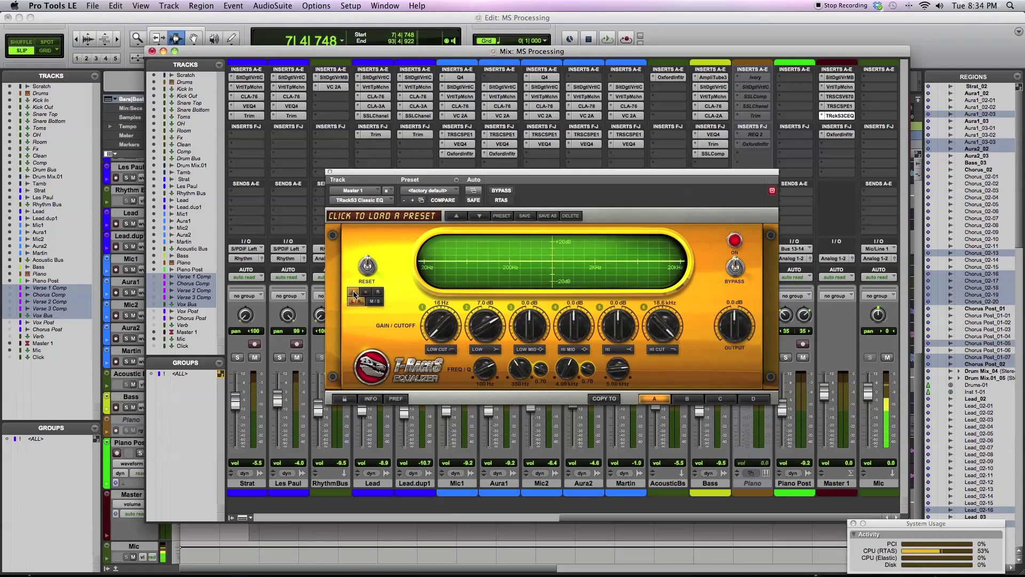
click(378, 292)
Enable the low cut and sweep it during playback (1.91 kHz, 977 Hz), ending at 16 Hz
click(446, 349)
mouse_move(438, 324)
mouse_down()
mouse_move(439, 313)
mouse_move(446, 355)
mouse_move(442, 328)
mouse_up()
key(space)
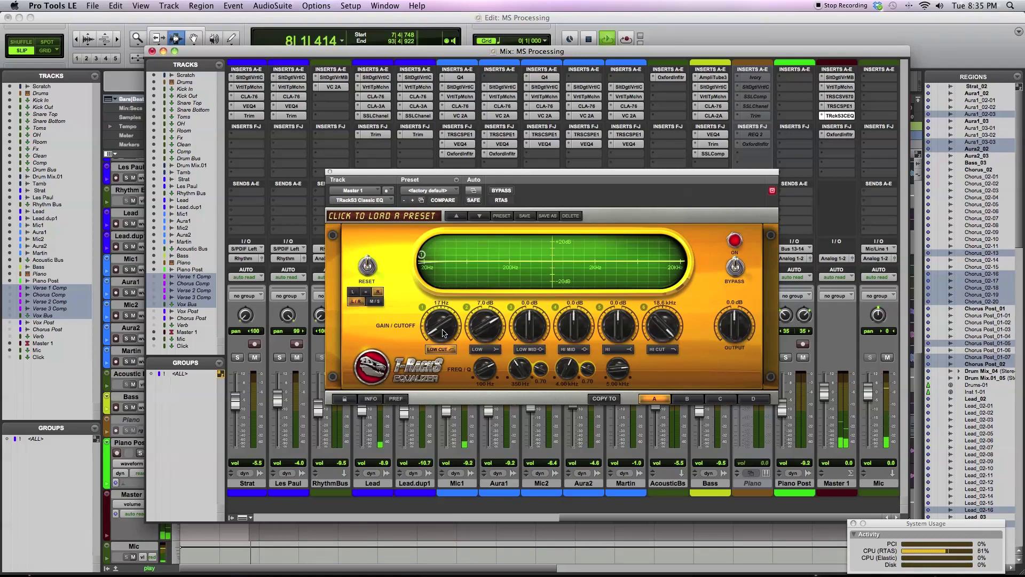
drag(442, 332, 441, 184)
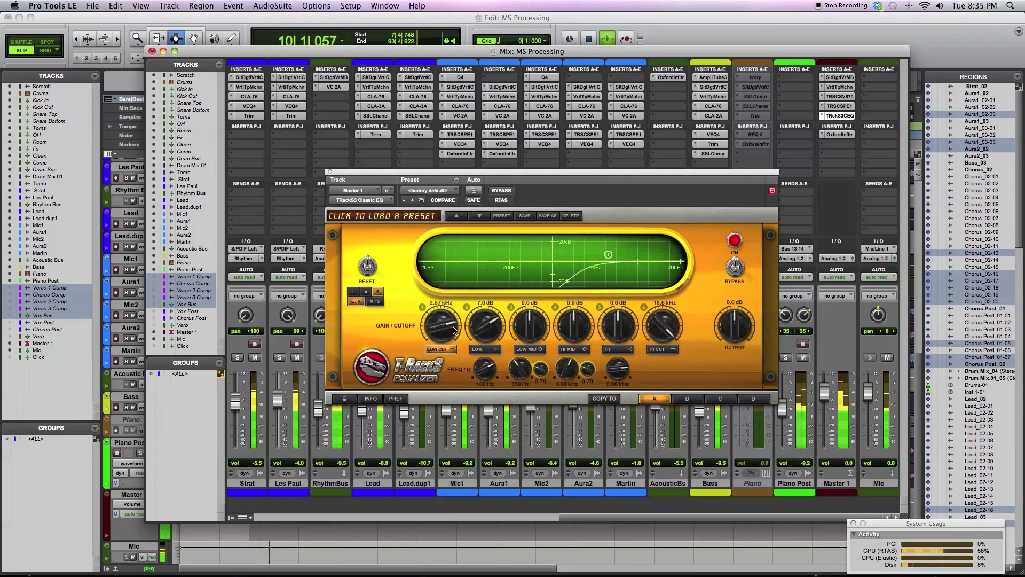
drag(445, 330, 444, 407)
key(space)
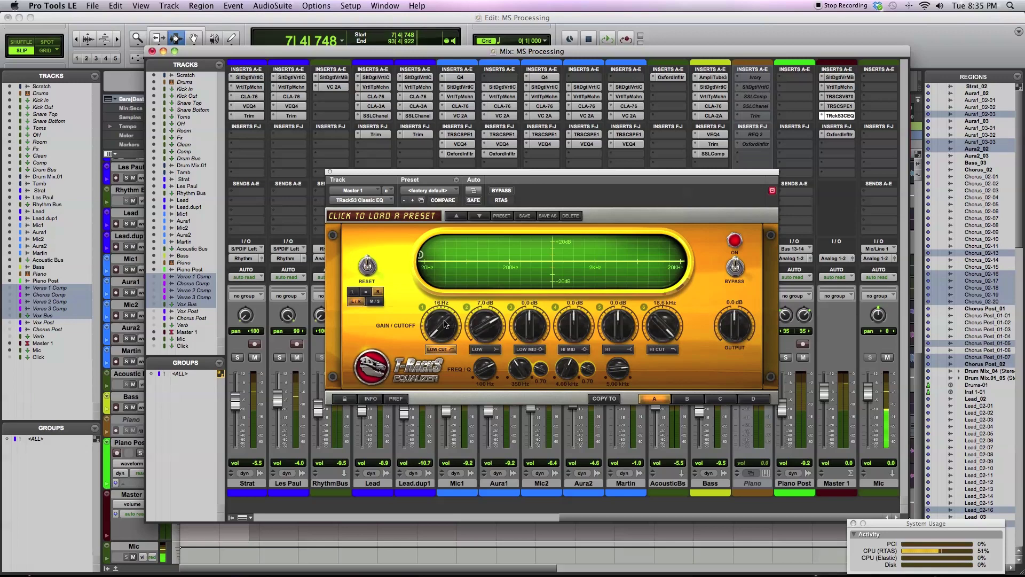
Switch the EQ to mid/side mode and raise the side low cut to 2.59 kHz during playback
click(375, 302)
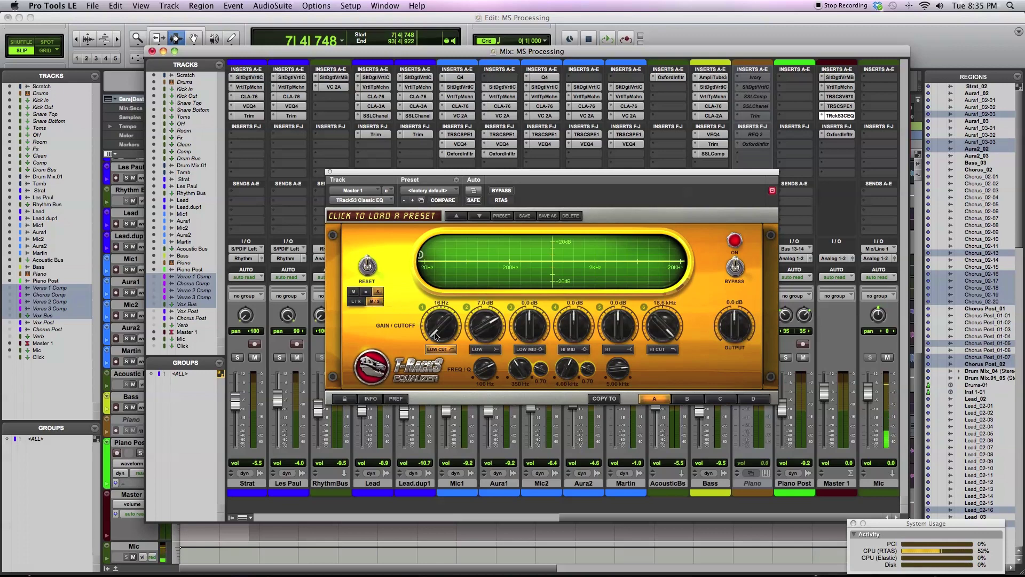
key(space)
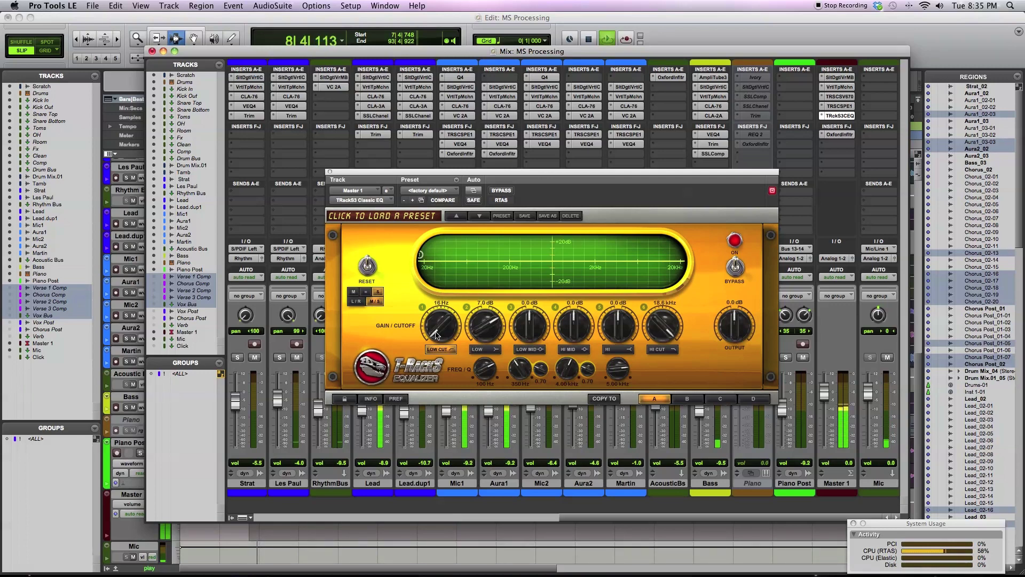
drag(436, 332, 438, 182)
Sweep the mid channel's low cut back to 16 Hz, then lower the EQ output to -18 dB
click(353, 292)
drag(441, 327, 443, 191)
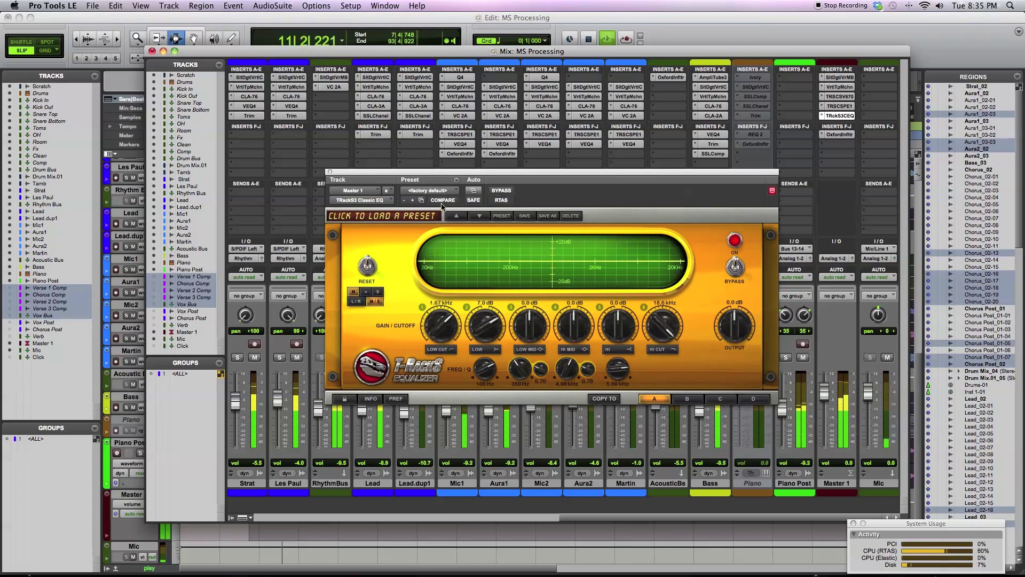
click(446, 350)
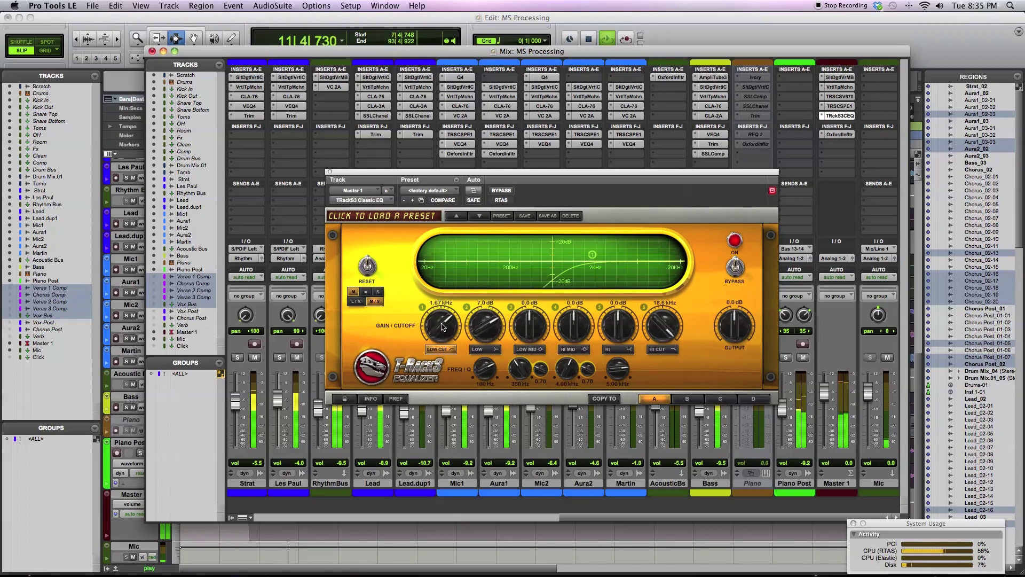
drag(442, 327, 453, 472)
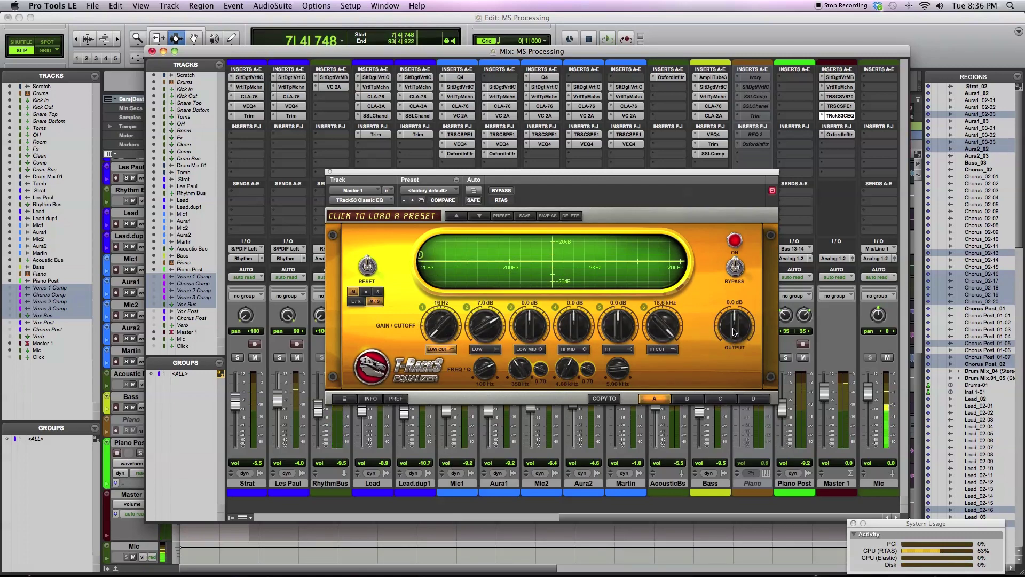
key(space)
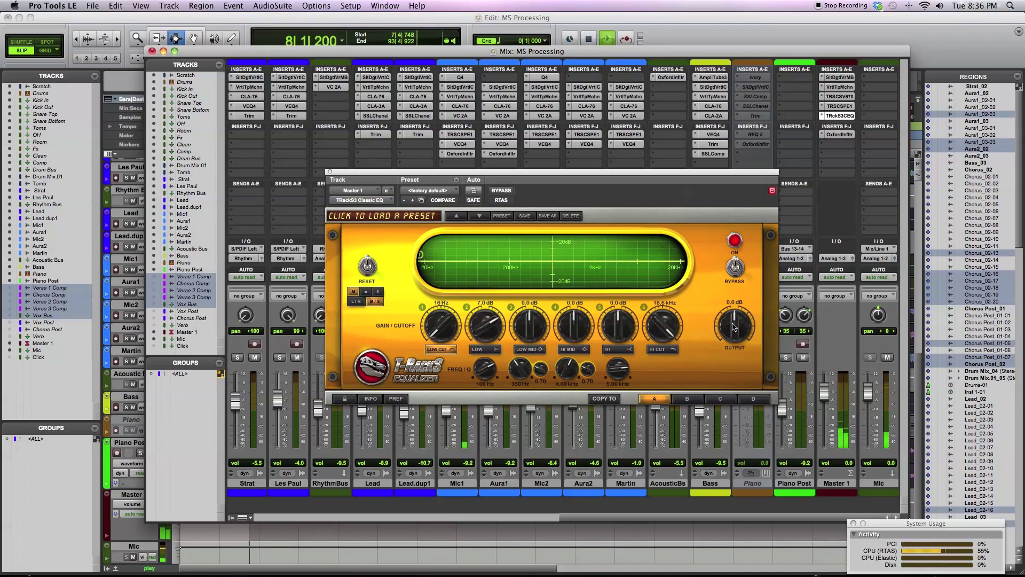
drag(734, 321, 731, 444)
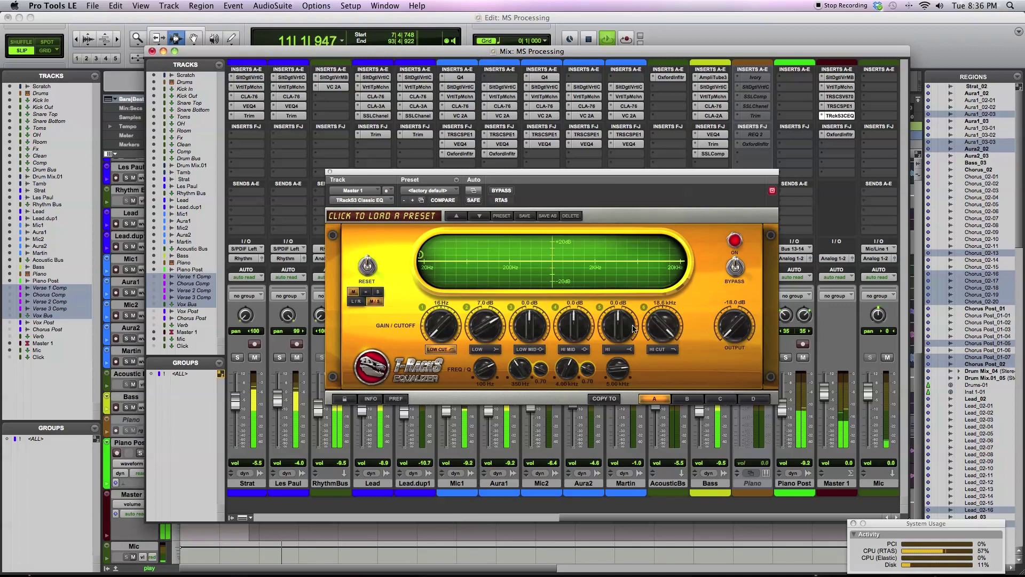
Select the side channel, stop playback, and reset the OUTPUT knob to 0.0 dB
alt+click(747, 328)
click(378, 292)
drag(724, 327, 722, 447)
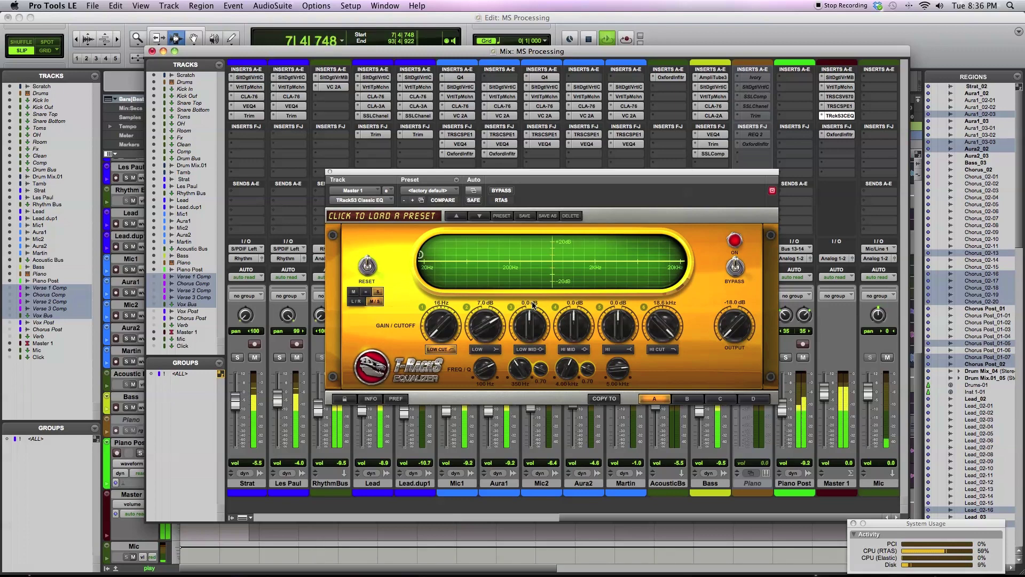
key(space)
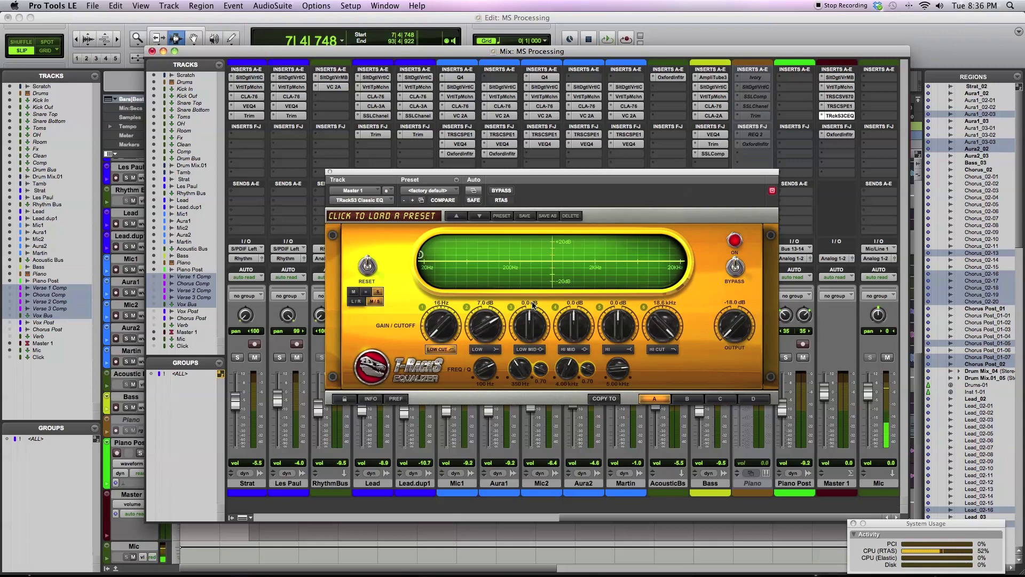
alt+click(733, 326)
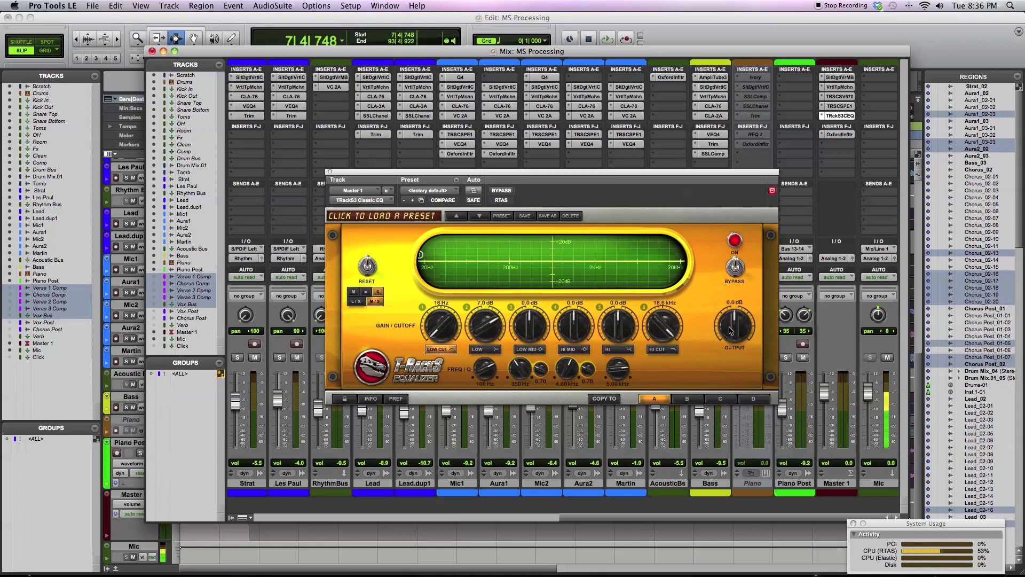
During playback, nudge the mid output up slightly and drop the side output to -2.6 dB
click(354, 292)
key(space)
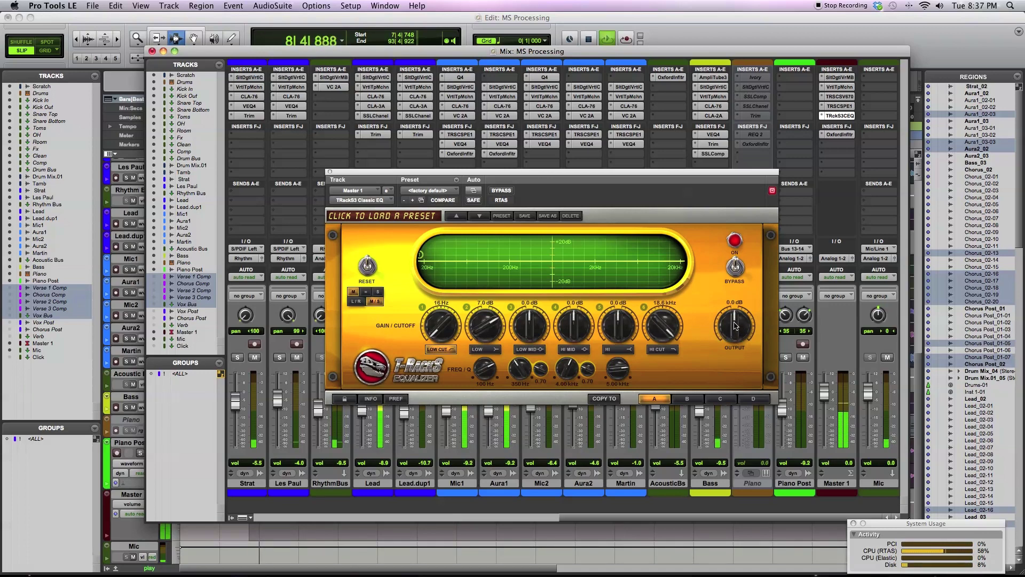
drag(737, 327, 737, 314)
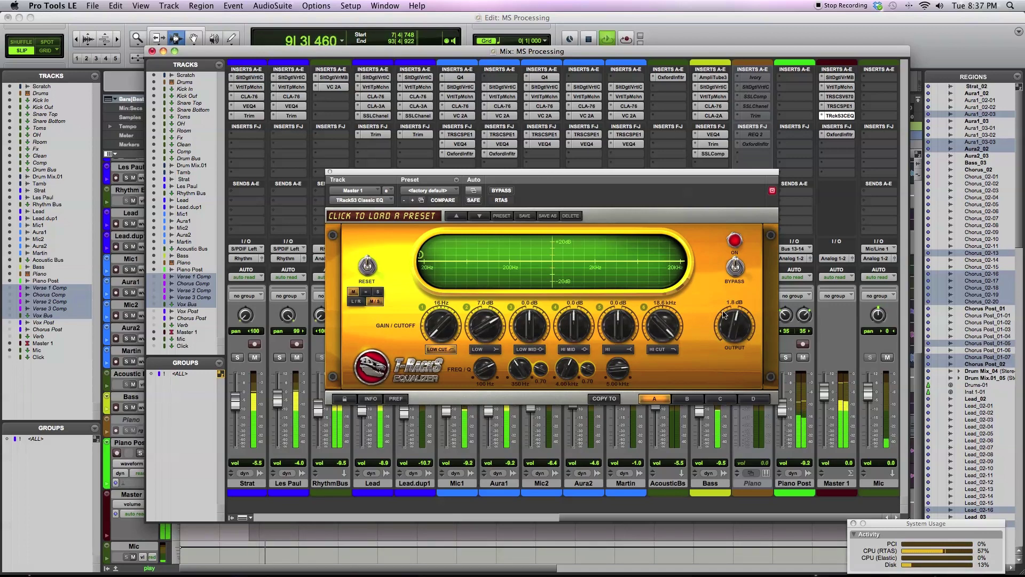
click(379, 292)
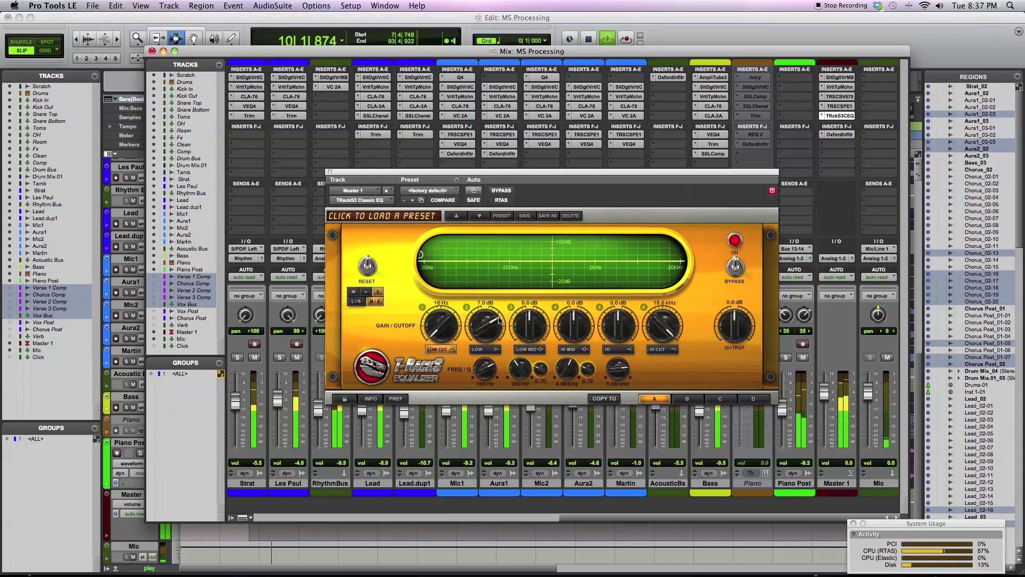
drag(722, 321, 726, 337)
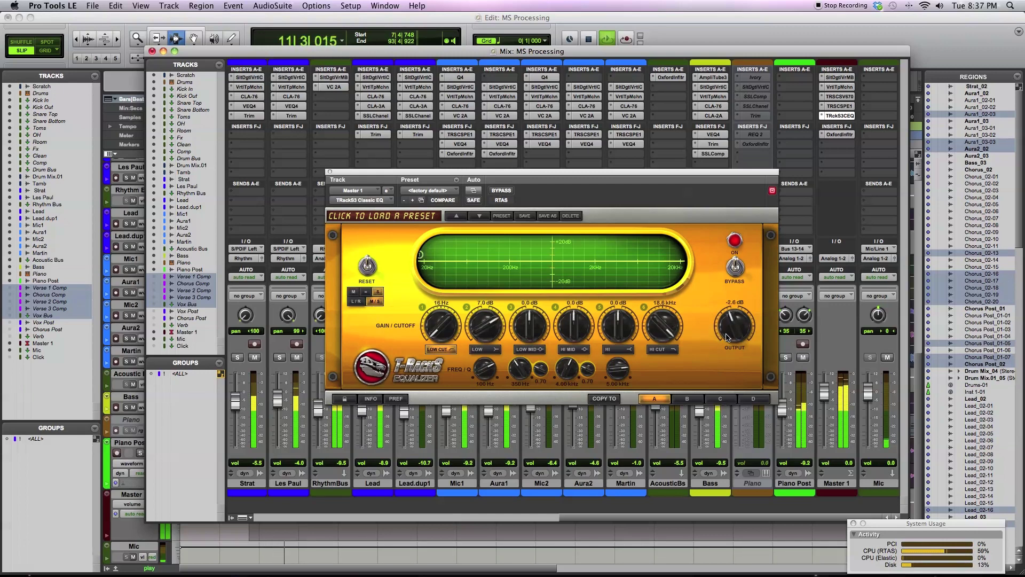
A/B the EQ against bypass twice during playback, then reset the output to 0.0 dB
click(505, 191)
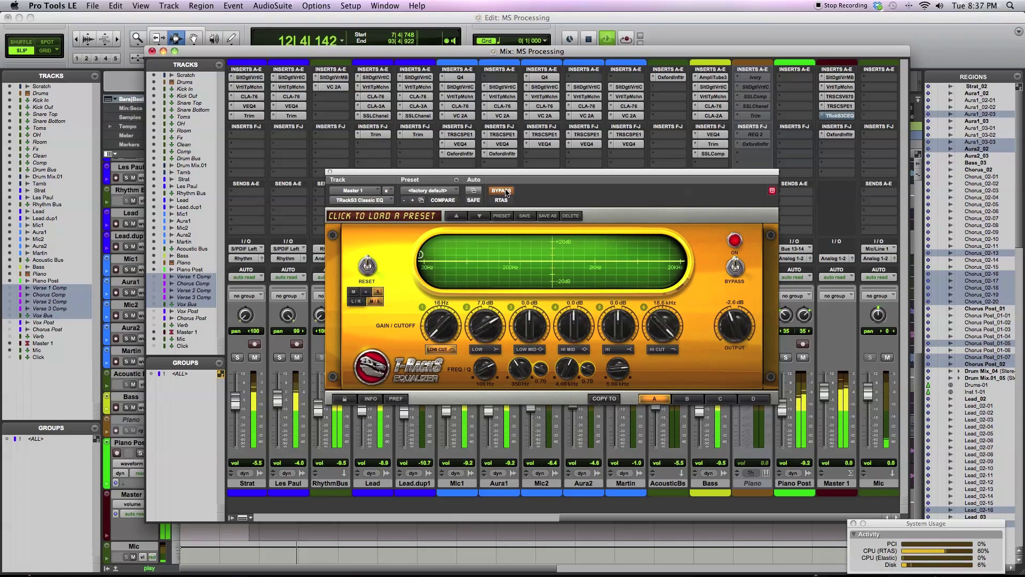
click(505, 191)
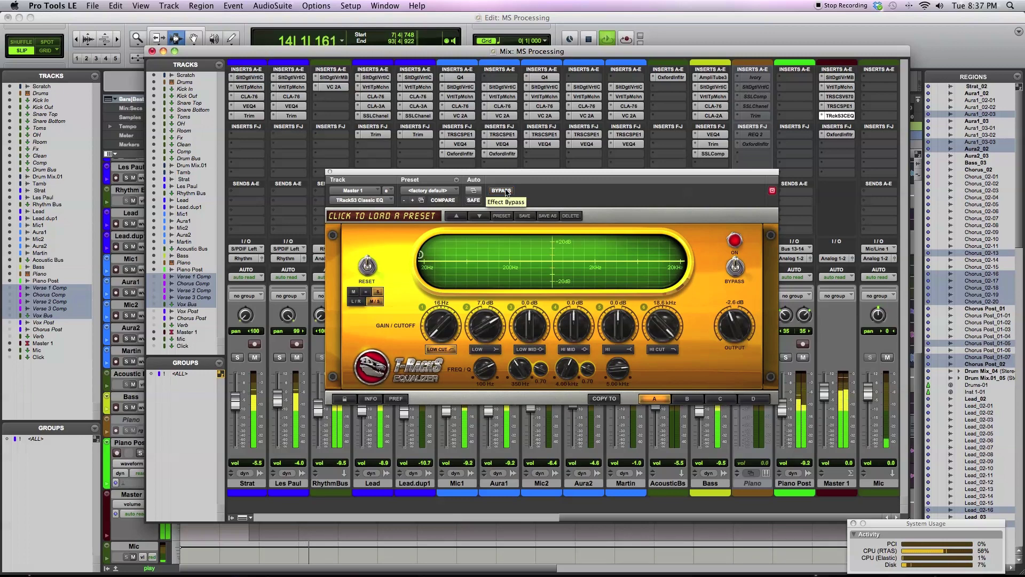
key(space)
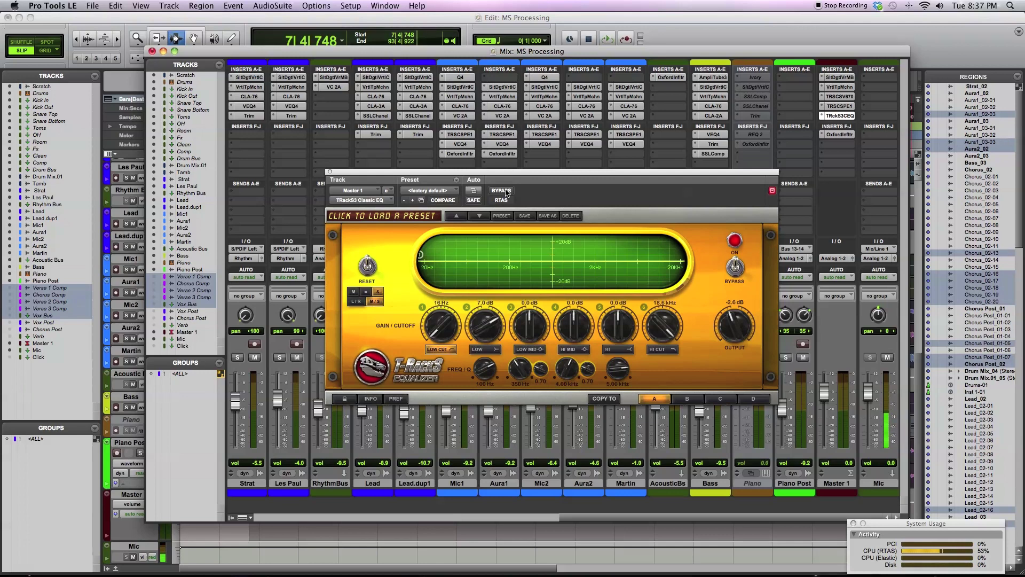
key(space)
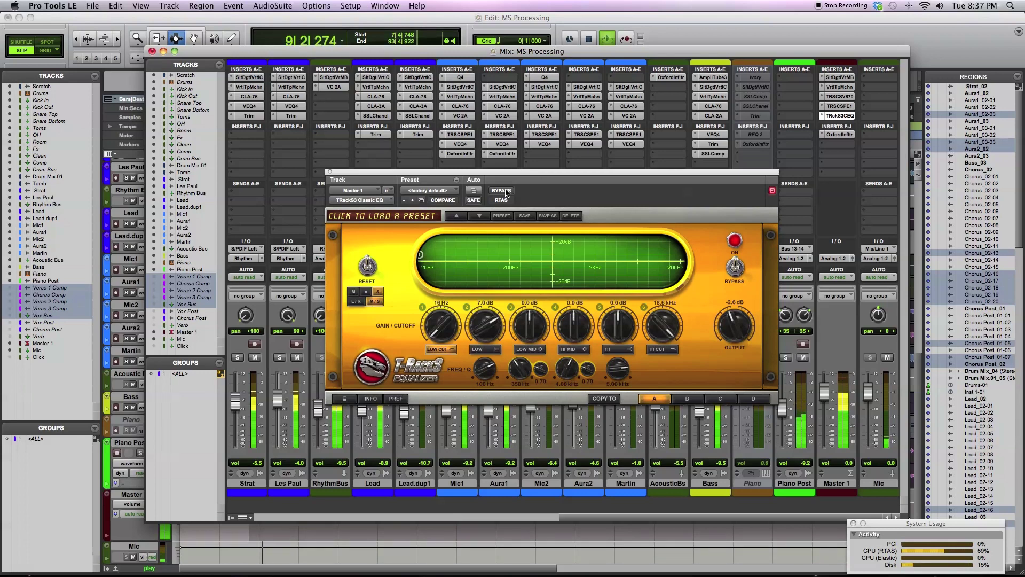
click(506, 191)
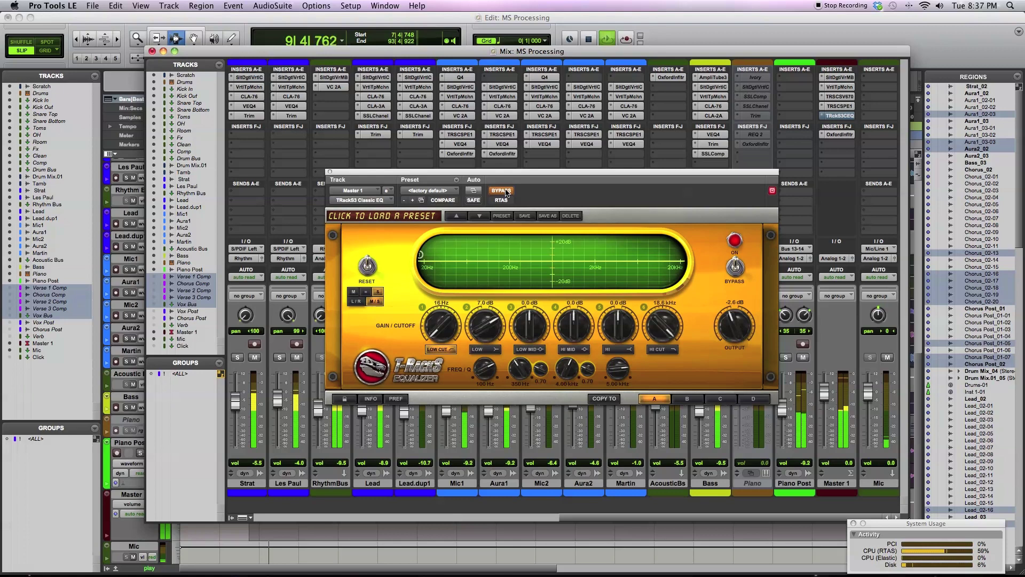
click(506, 191)
key(space)
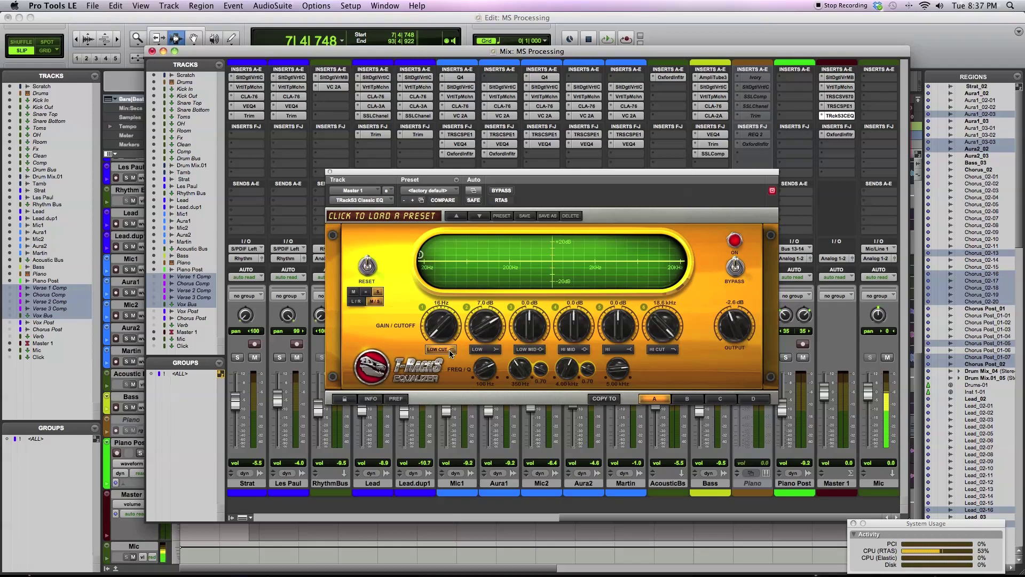
alt+click(733, 328)
During playback, raise the low cut to about 446 Hz and compare the EQ against bypass
key(space)
drag(435, 332, 433, 274)
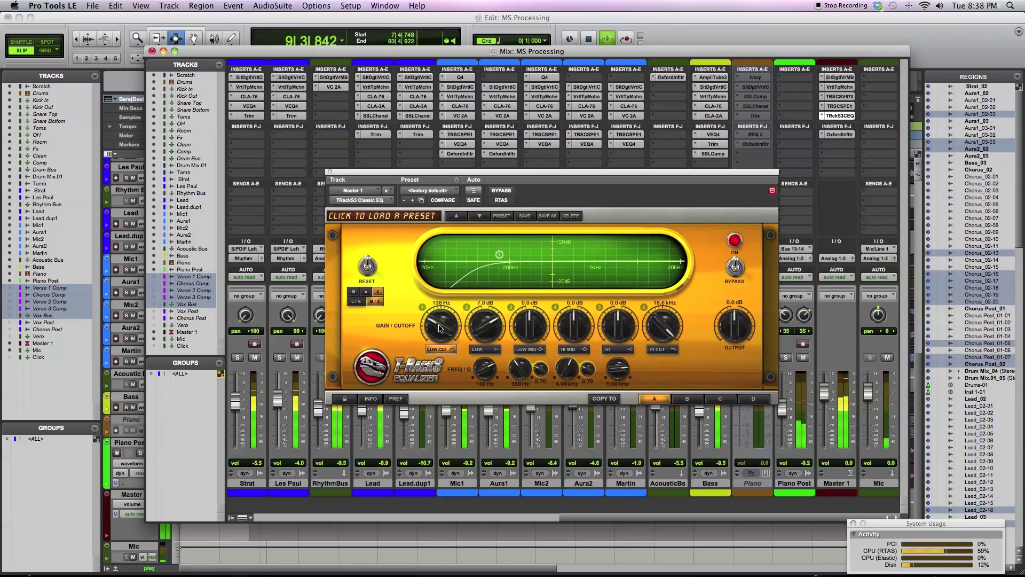
mouse_move(440, 327)
mouse_down()
mouse_move(436, 295)
mouse_move(433, 318)
mouse_up()
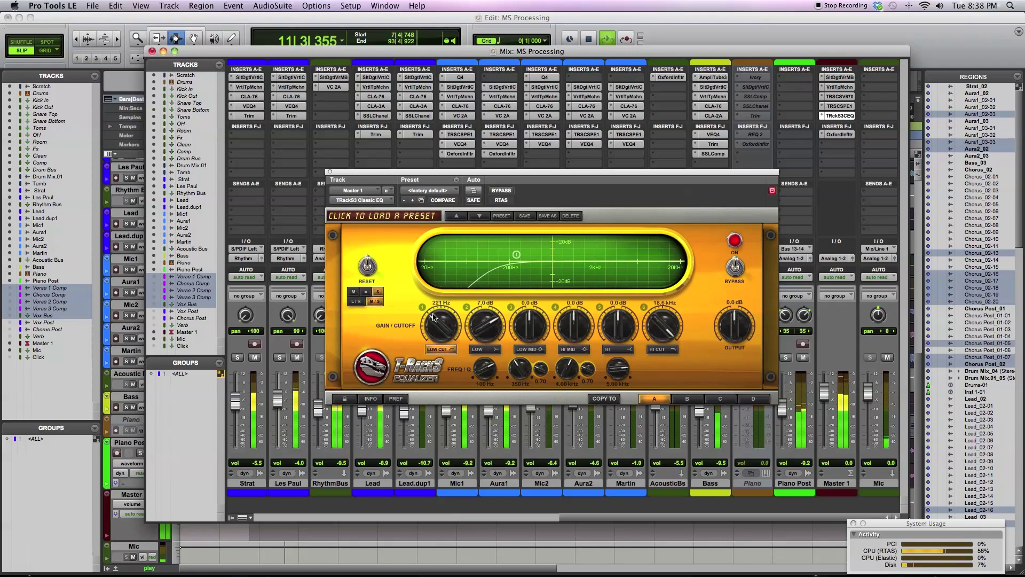
click(355, 292)
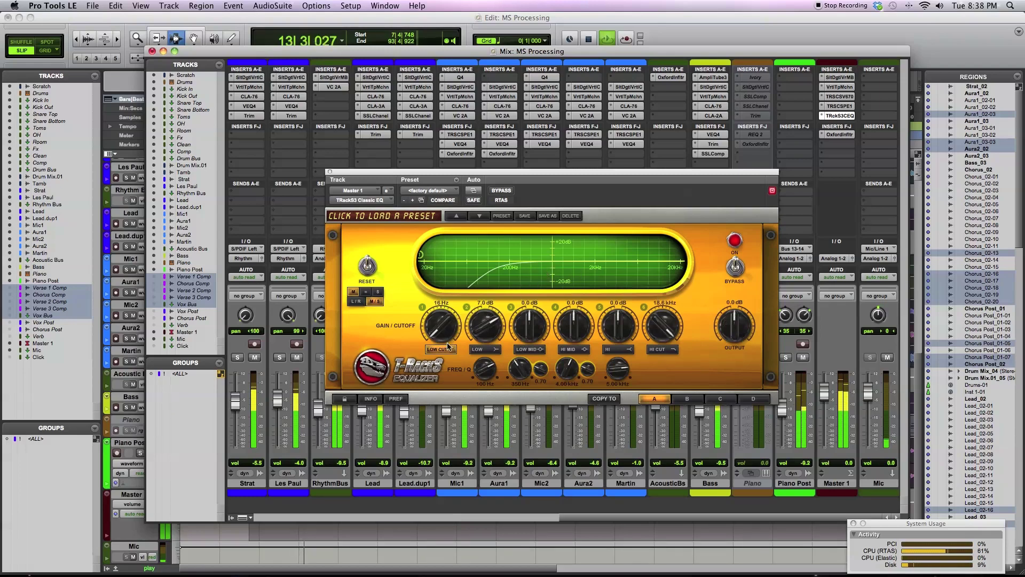
click(496, 191)
click(496, 191)
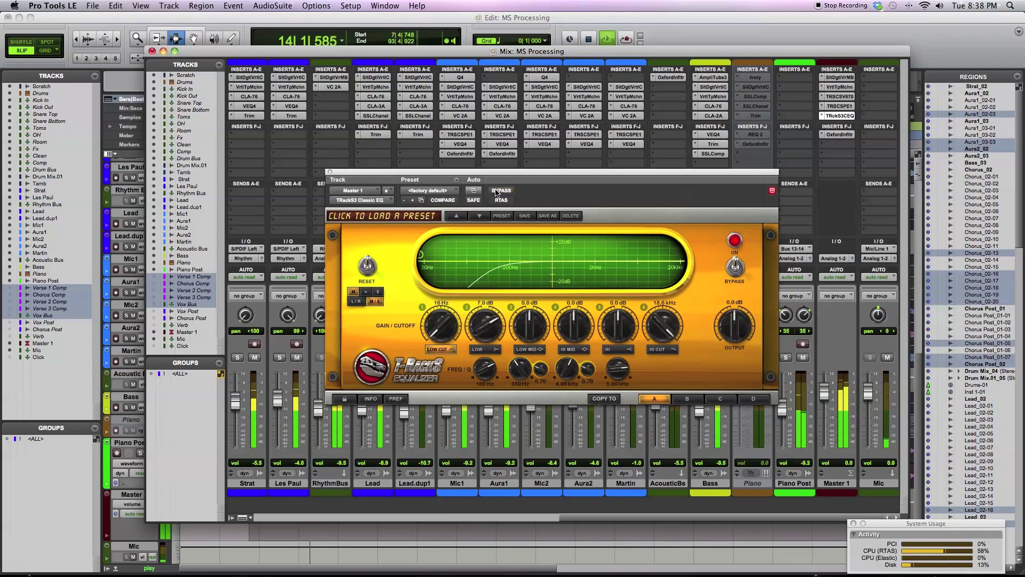
Set the side channel's low cut around 148 Hz, stop playback, and enable the hi-mid band
click(377, 291)
mouse_move(448, 331)
mouse_down()
mouse_move(449, 255)
mouse_move(450, 345)
mouse_up()
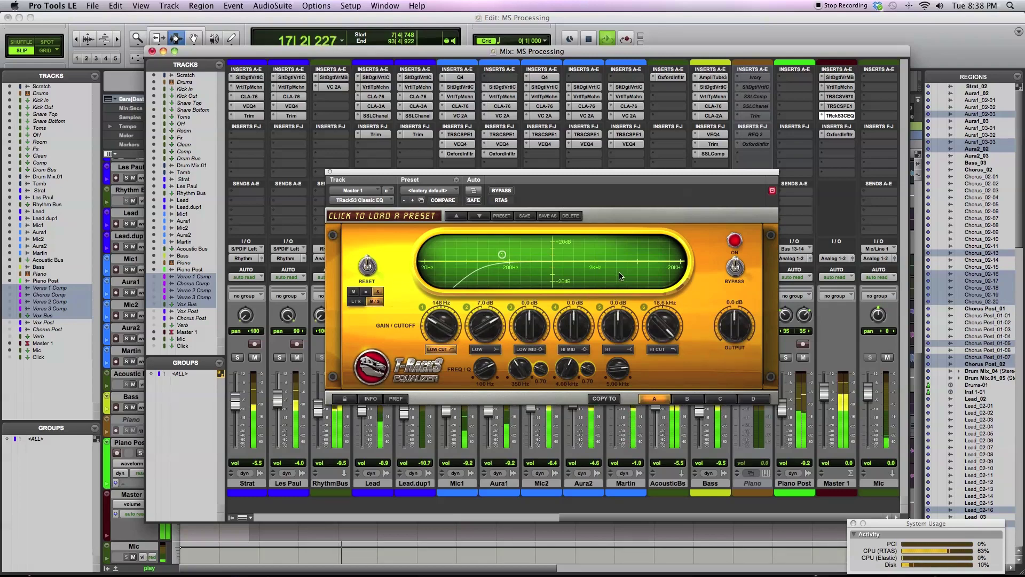
key(space)
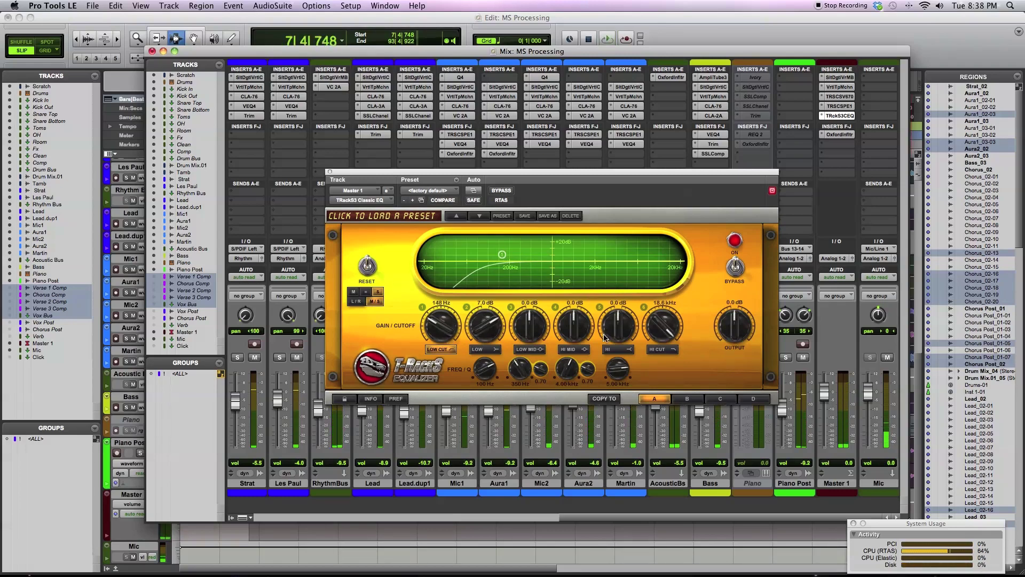
click(582, 352)
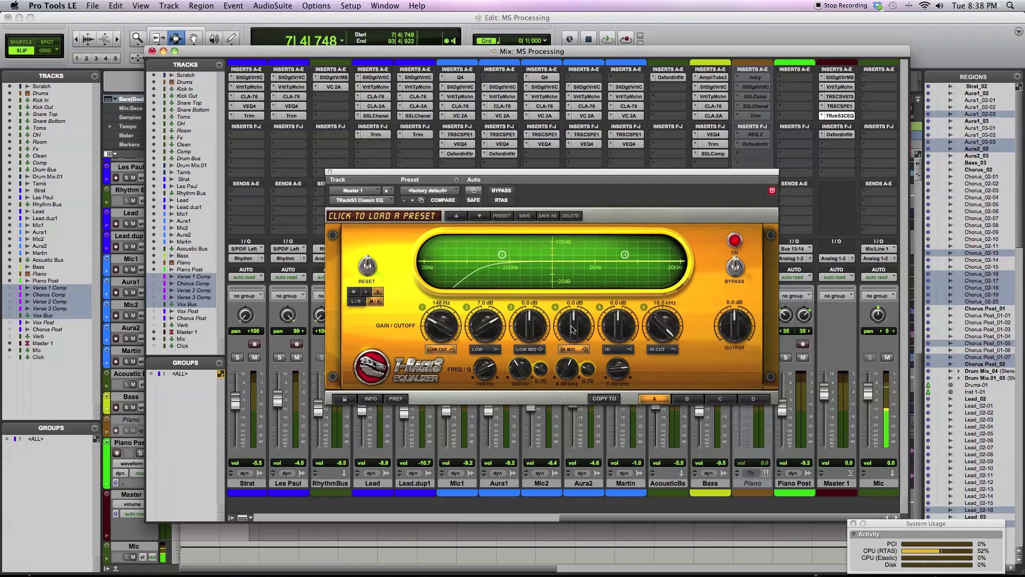
On mid, drop output to -18 dB, audition a narrow 8.5 dB hi-mid boost, then reset and disable it
click(353, 292)
drag(739, 324, 631, 283)
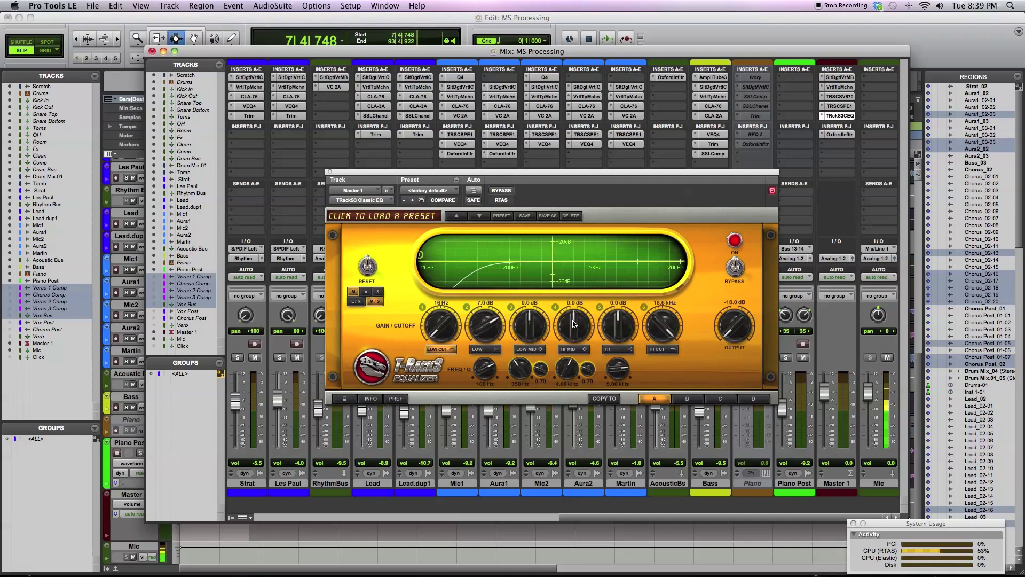
key(space)
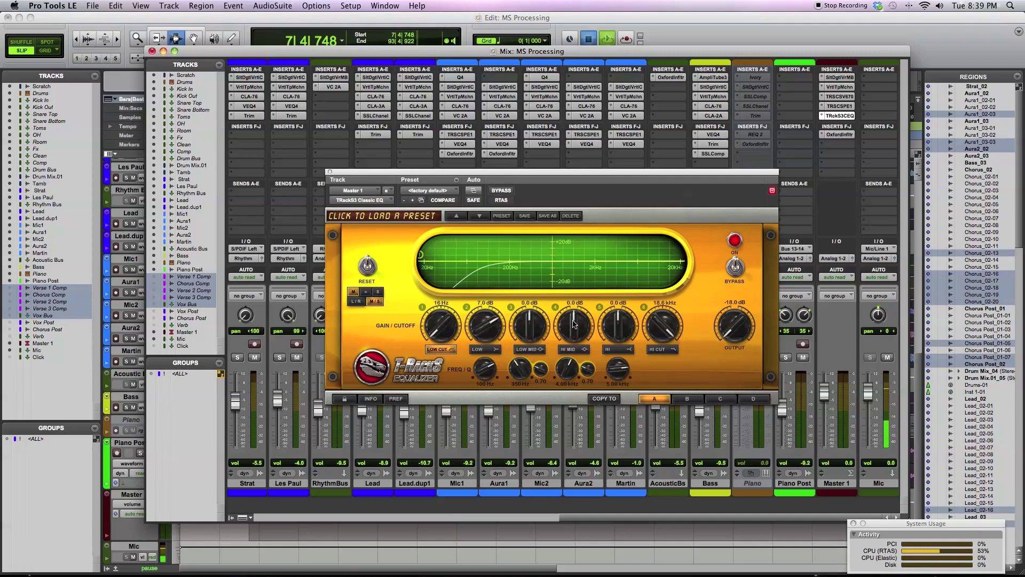
drag(574, 324, 574, 270)
click(576, 350)
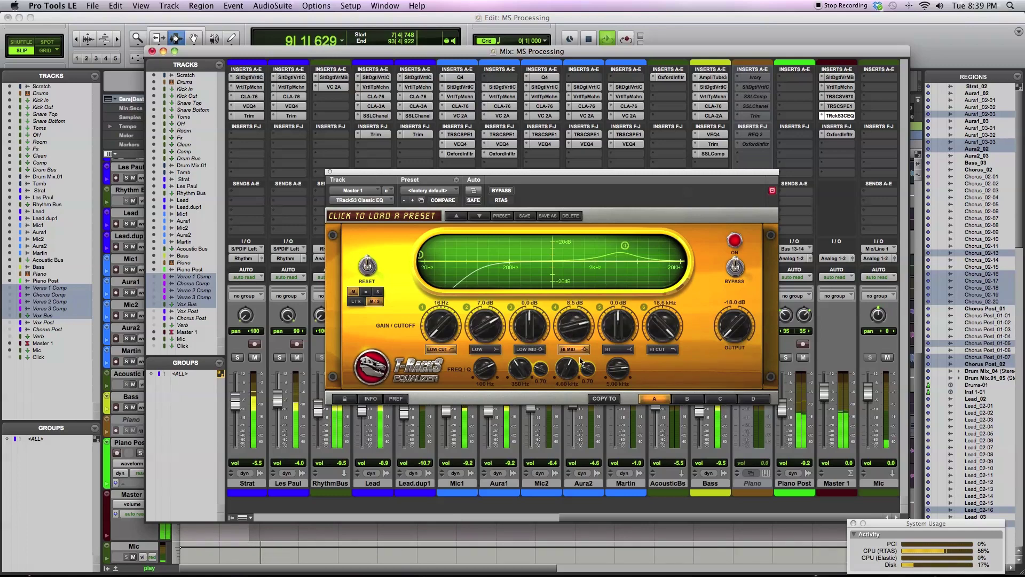
drag(587, 370, 567, 358)
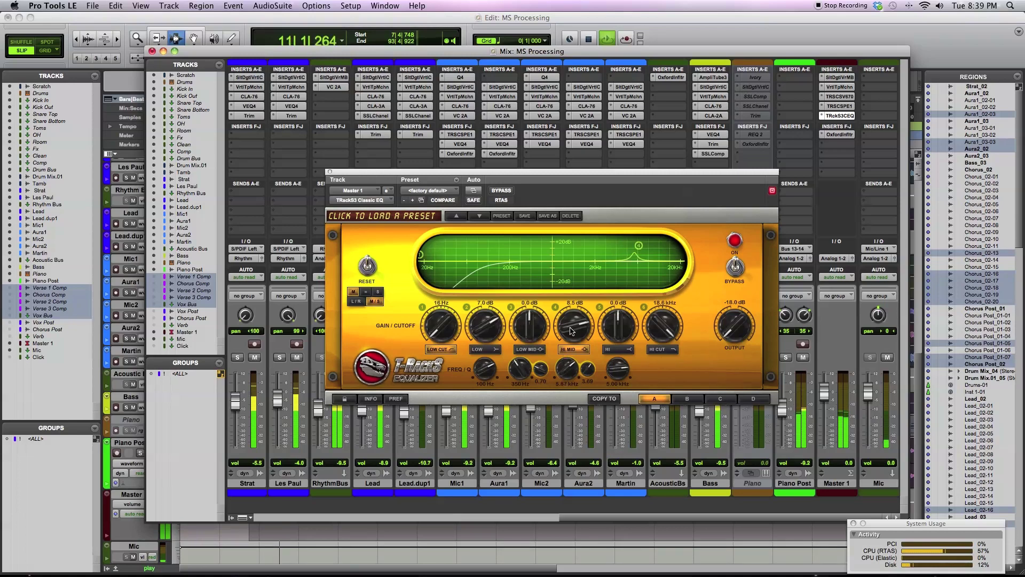
drag(570, 331, 575, 344)
click(579, 351)
On the side channel, make the hi-mid a -3.2 dB cut near 5 kHz, then return to mid
click(377, 291)
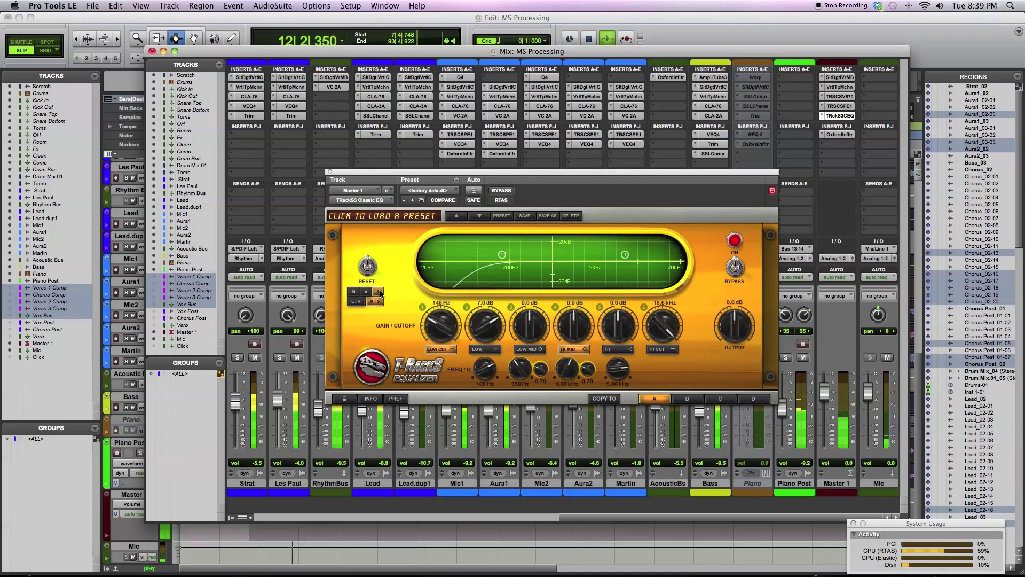
drag(574, 326, 578, 274)
mouse_move(587, 371)
mouse_down()
mouse_move(588, 345)
mouse_move(572, 382)
mouse_move(575, 361)
mouse_up()
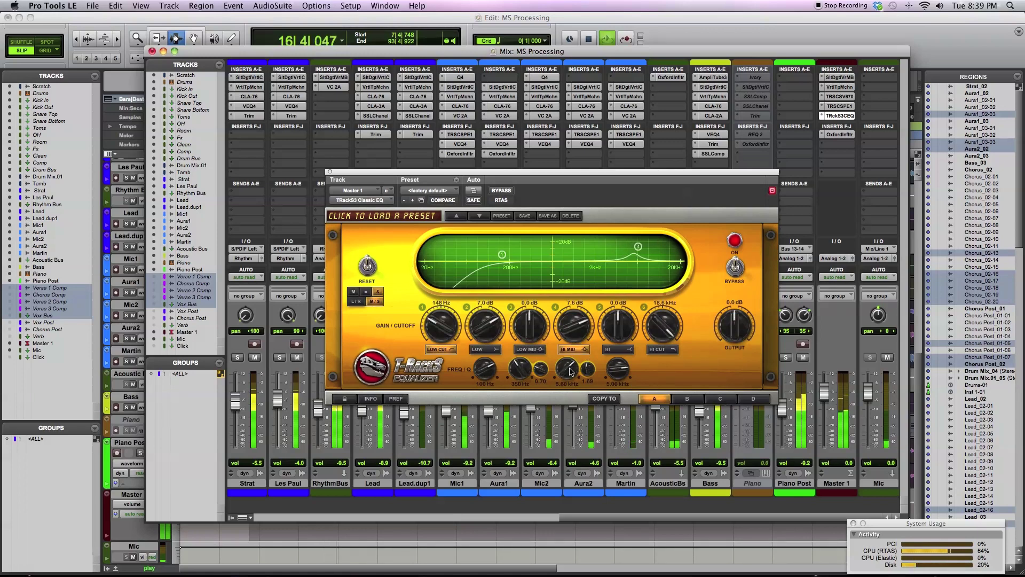
drag(569, 372, 569, 377)
drag(574, 326, 586, 404)
drag(569, 329, 569, 331)
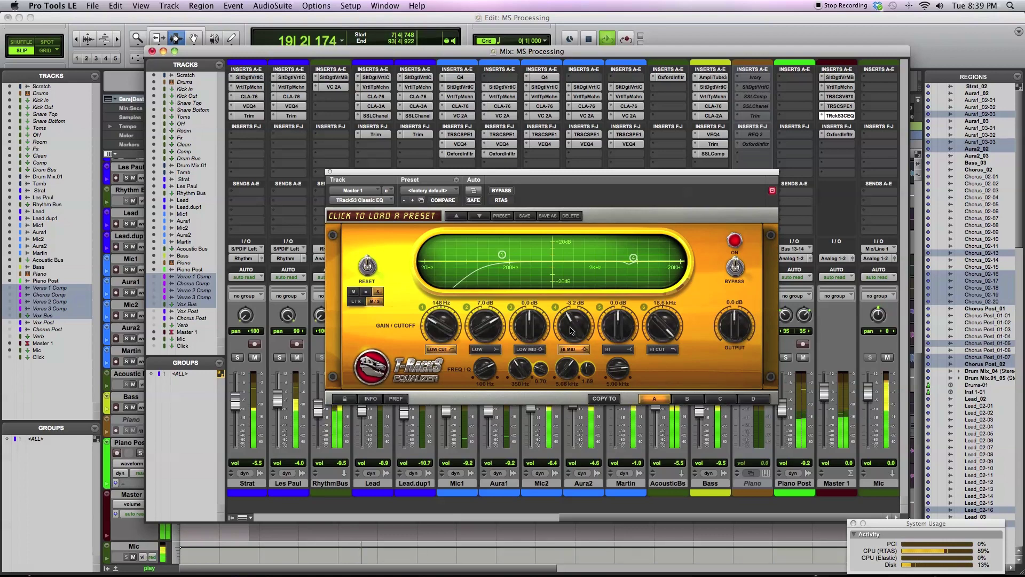
click(354, 292)
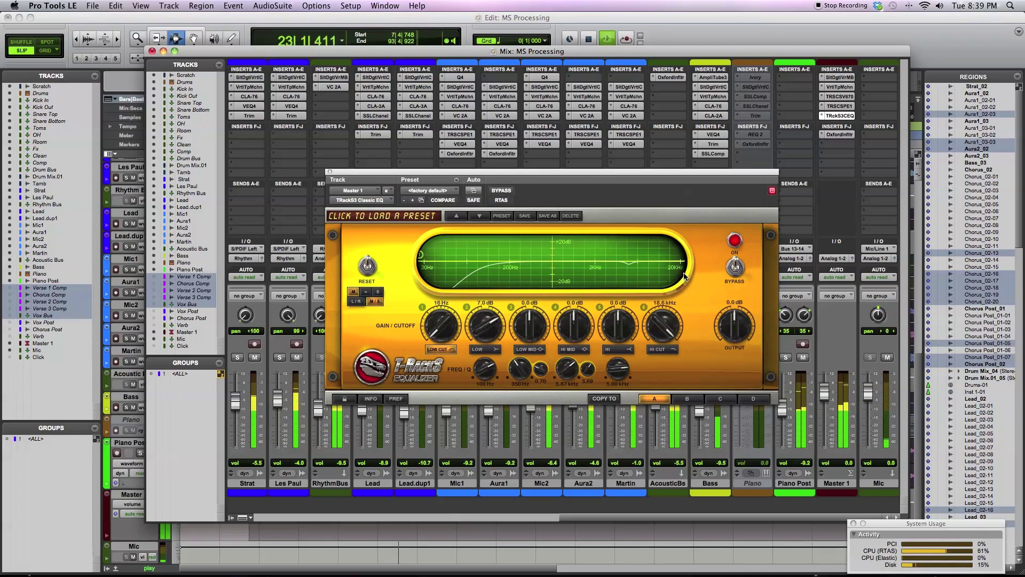
key(space)
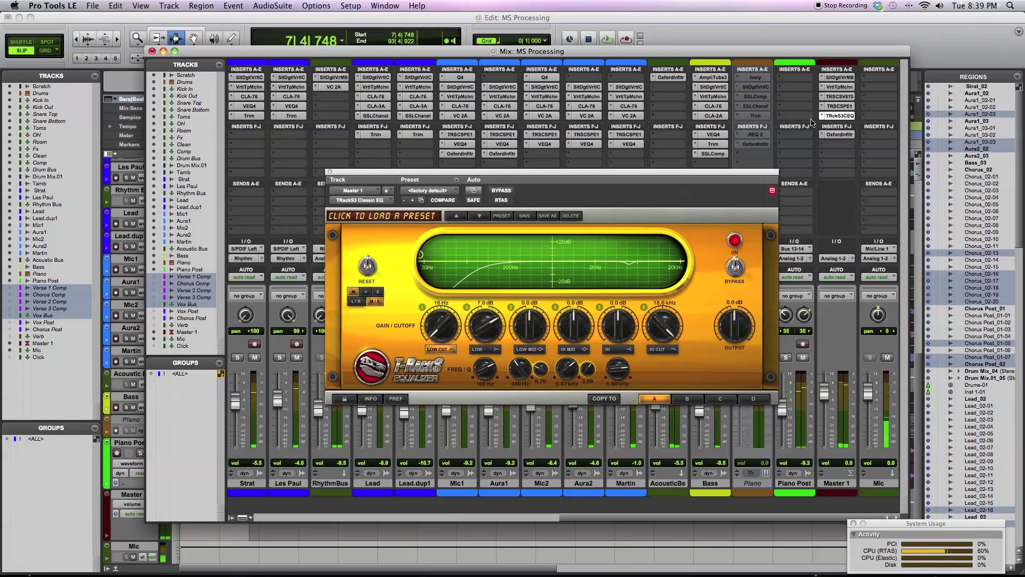
Open the TRSCSV670 Vintage Compressor, try L/R mode, return it to LINK, and resume playback
click(840, 97)
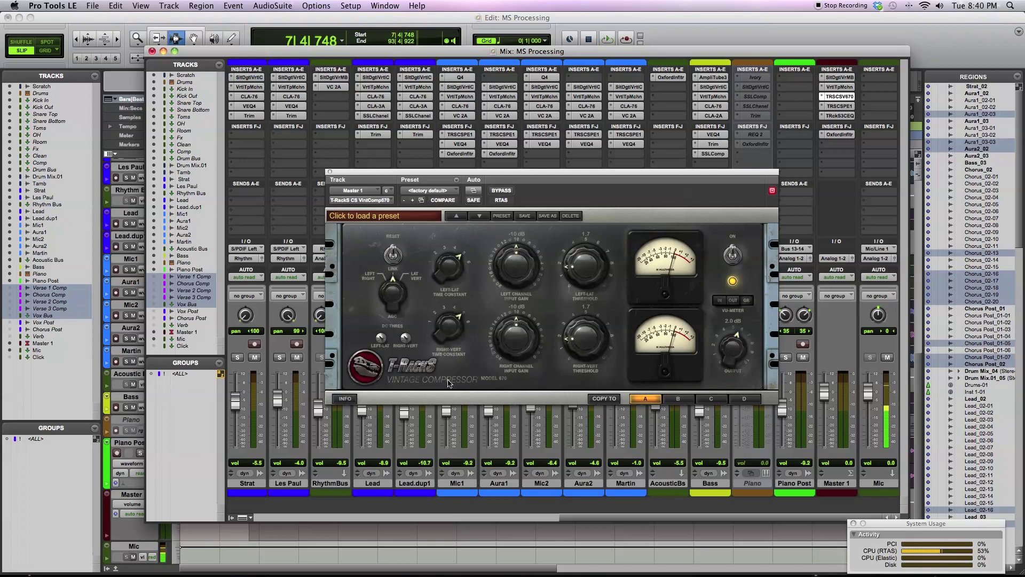
drag(393, 288, 392, 297)
drag(392, 277, 394, 244)
drag(394, 291, 393, 299)
key(space)
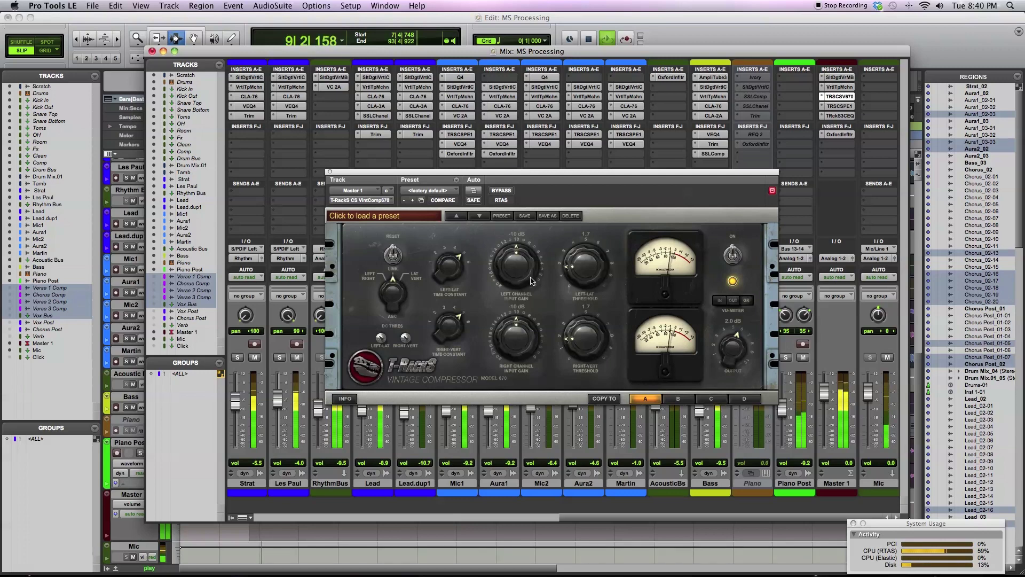
Raise the Left-Lat threshold to 2.9, restart playback, then lower the threshold to 2.4
mouse_move(584, 274)
mouse_down()
mouse_move(581, 260)
mouse_move(582, 276)
mouse_up()
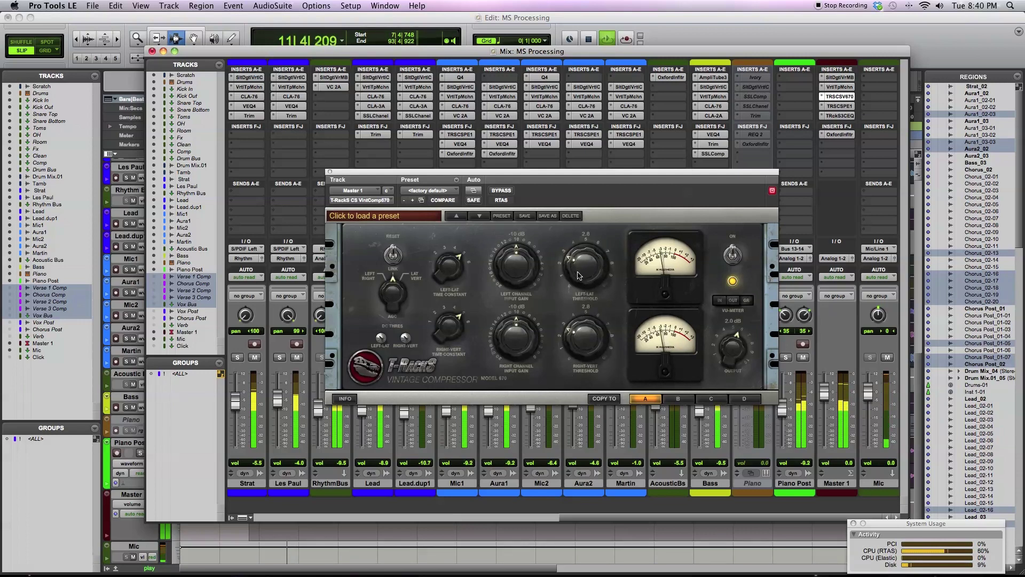
key(space)
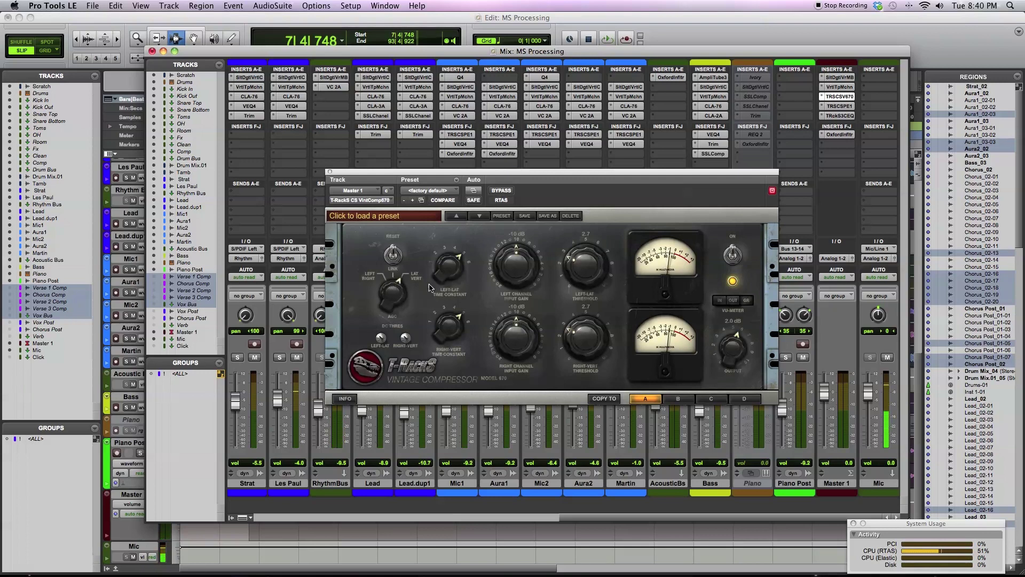
key(space)
drag(585, 275, 582, 268)
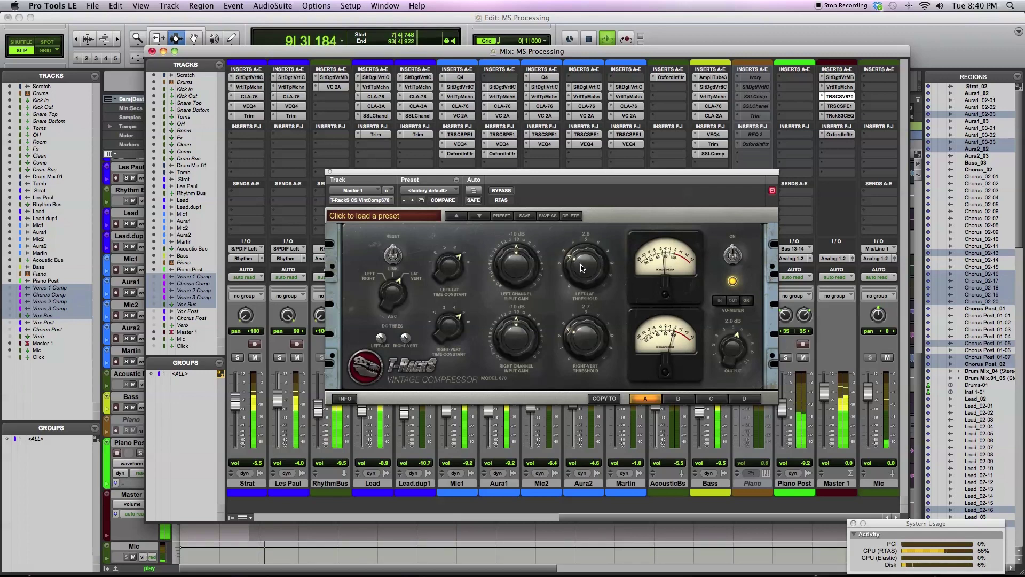
Try -20 dB on both input gains, return them to -10 dB, and turn down the left time constant
mouse_move(532, 334)
mouse_down()
mouse_move(524, 479)
mouse_move(519, 346)
mouse_up()
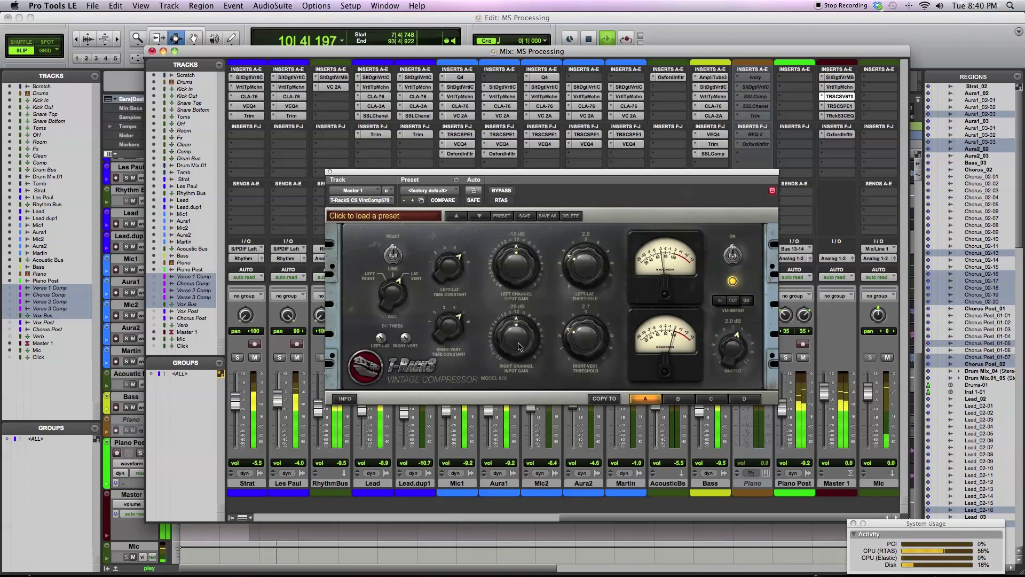
drag(516, 266, 542, 264)
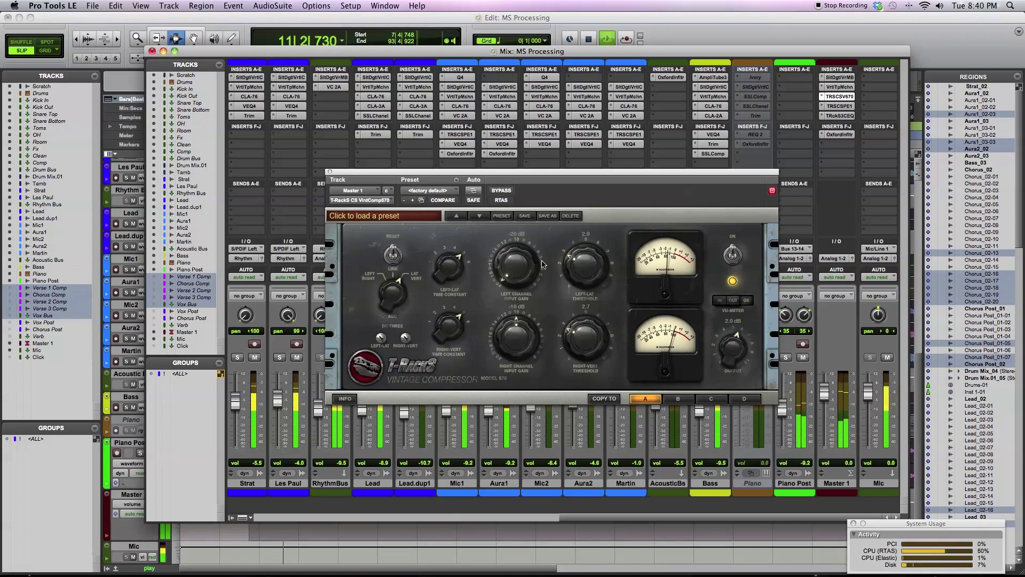
alt+click(517, 277)
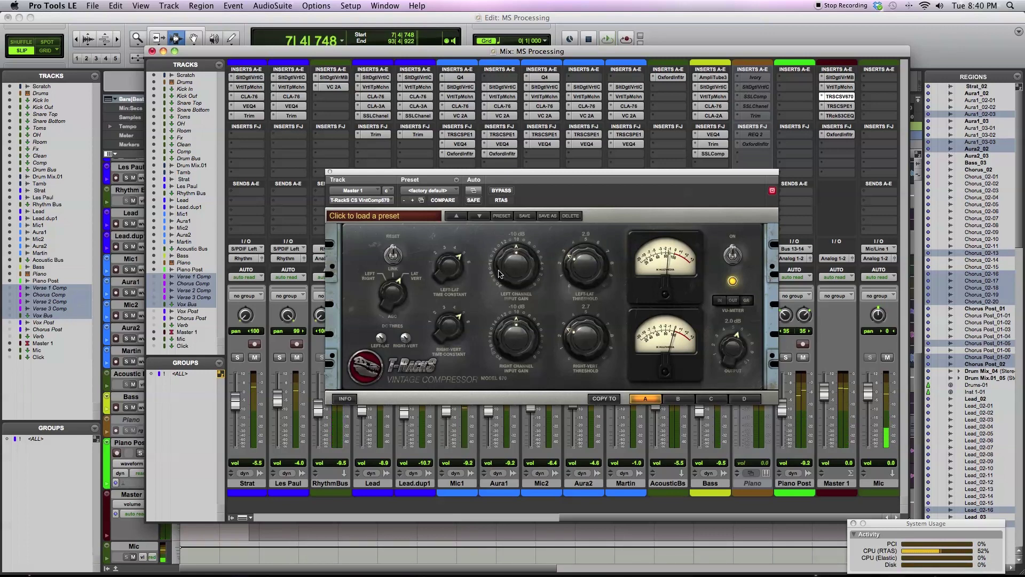
drag(448, 270, 451, 306)
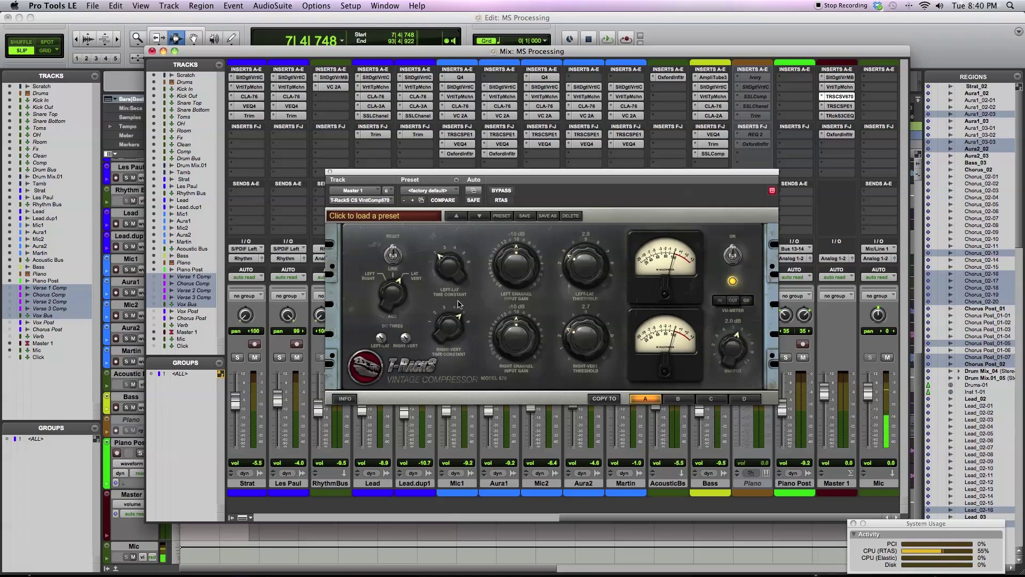